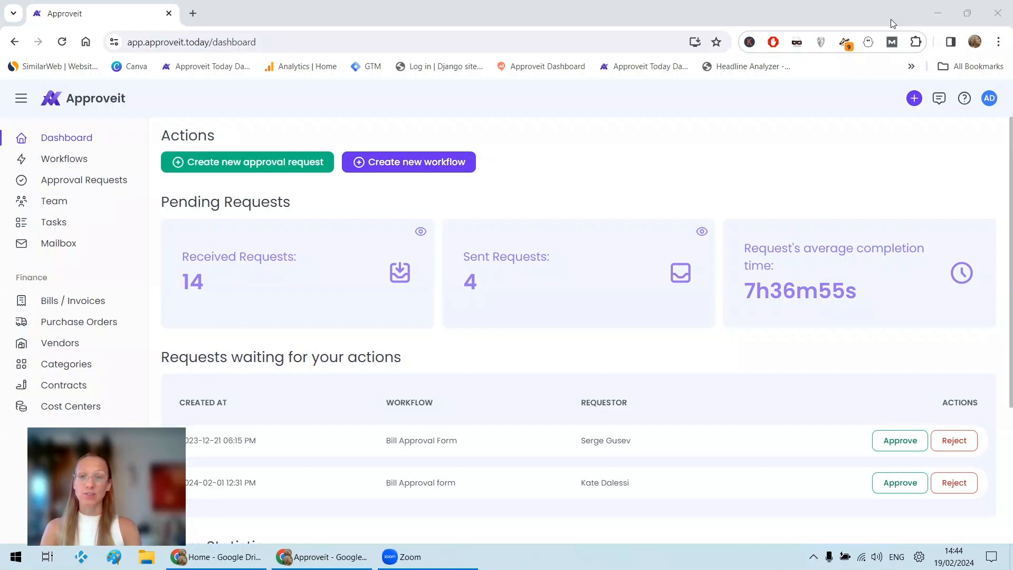
Create a new workflow from the Bill Approval template and name it "Bill Approval Demo".
{"action": "left_click", "coordinate": [450, 173]}
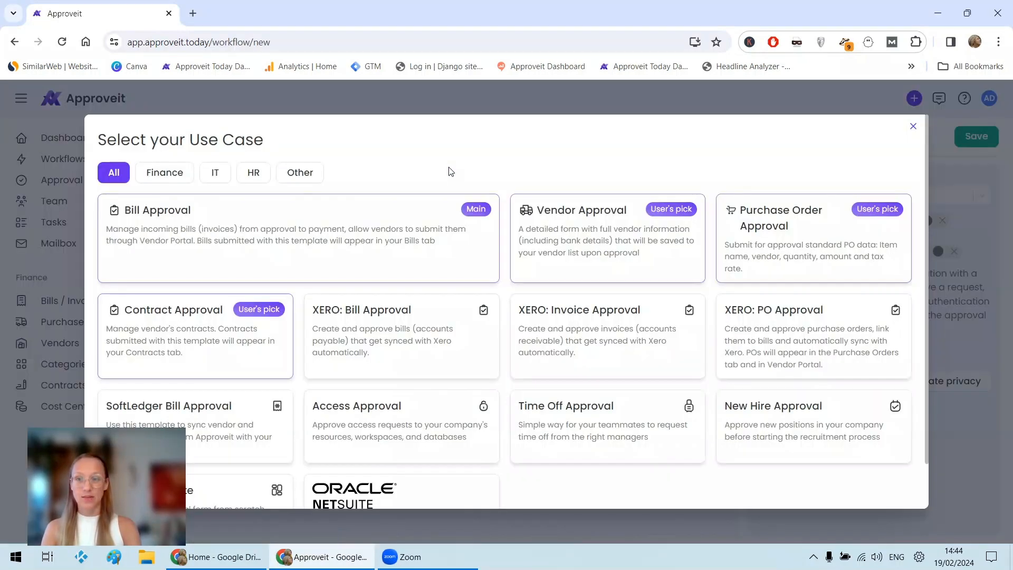
{"action": "left_click", "coordinate": [328, 243]}
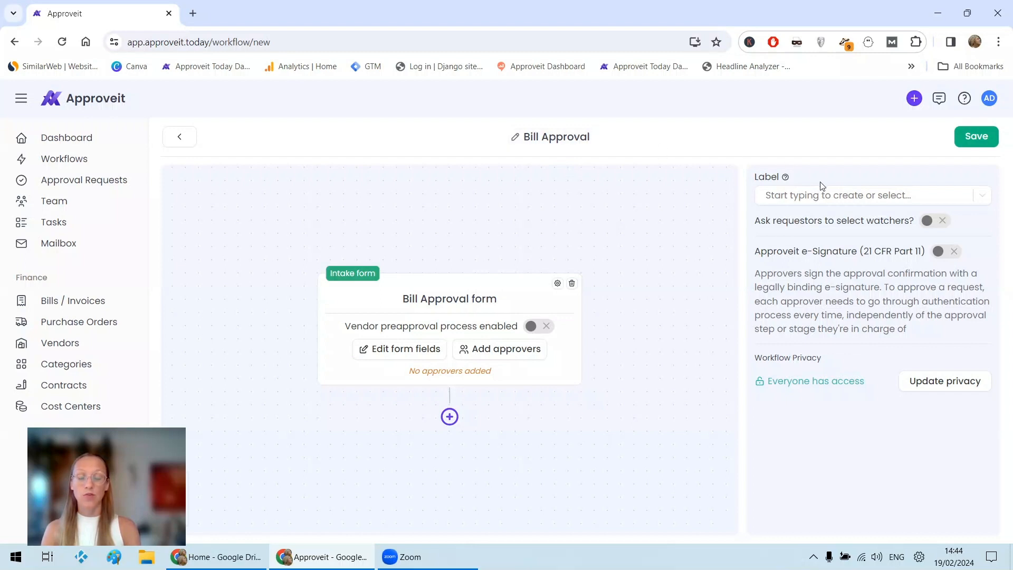
{"action": "left_click", "coordinate": [550, 136]}
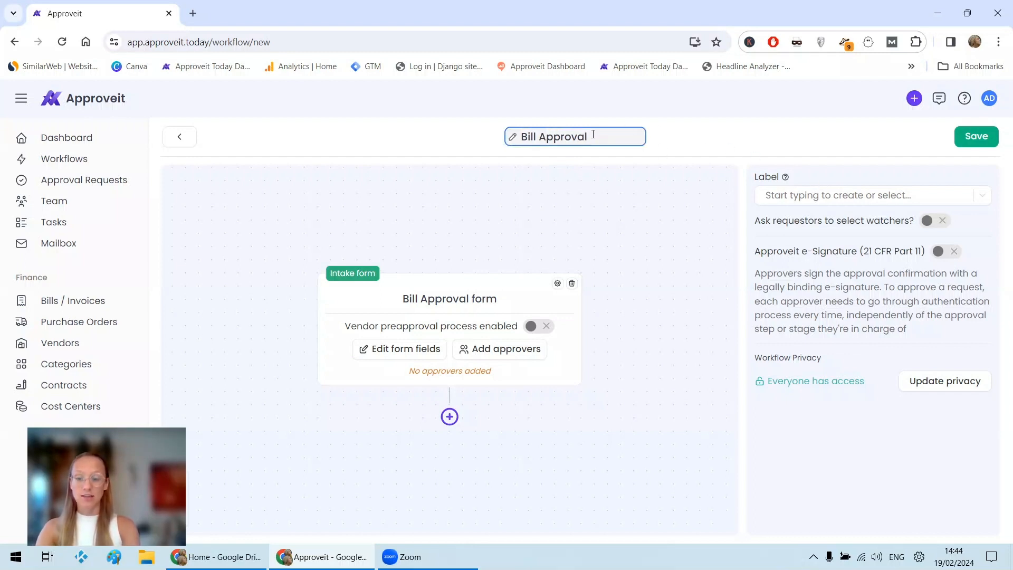
{"action": "type", "text": "Demo"}
{"action": "left_click", "coordinate": [643, 221]}
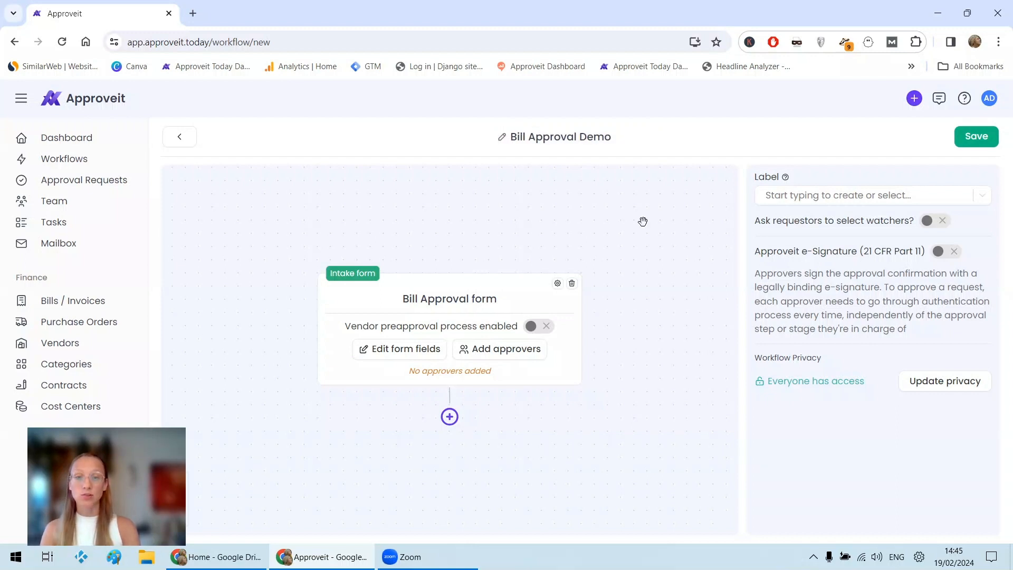
Examine the Bill Approval form's settings, including the option to post to a Slack channel.
{"action": "left_click", "coordinate": [558, 285]}
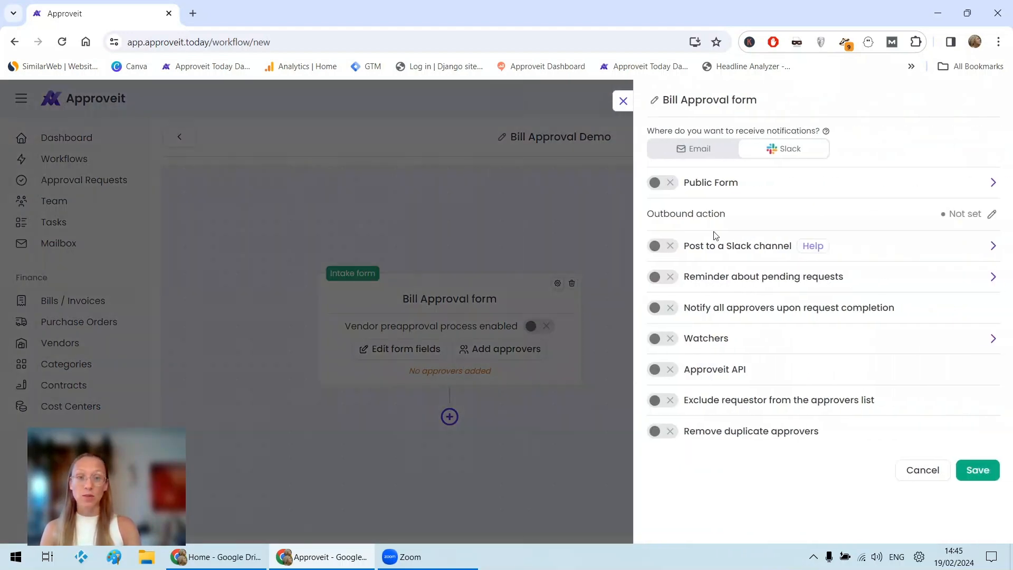
{"action": "left_click", "coordinate": [663, 247]}
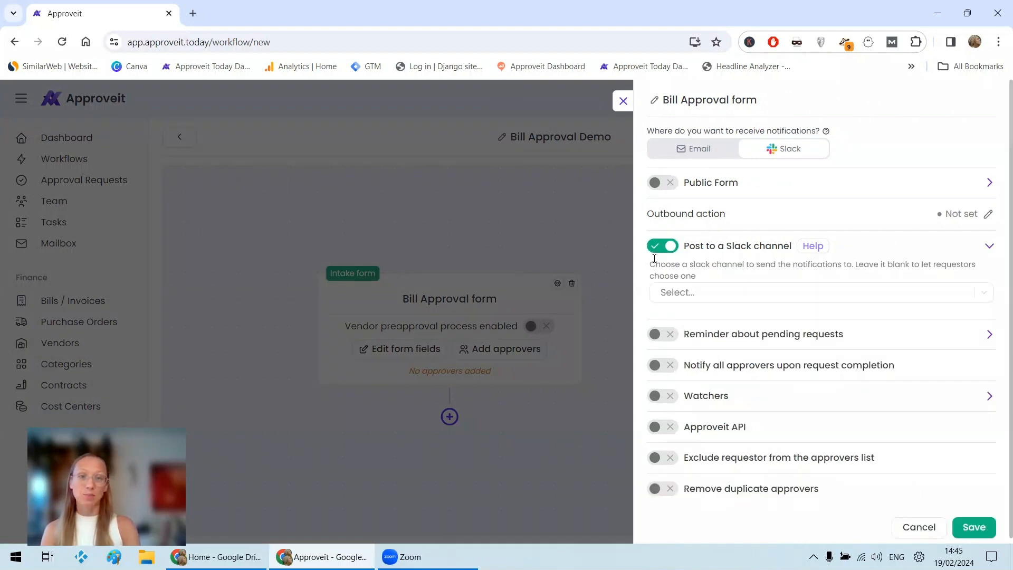
{"action": "left_click", "coordinate": [664, 246]}
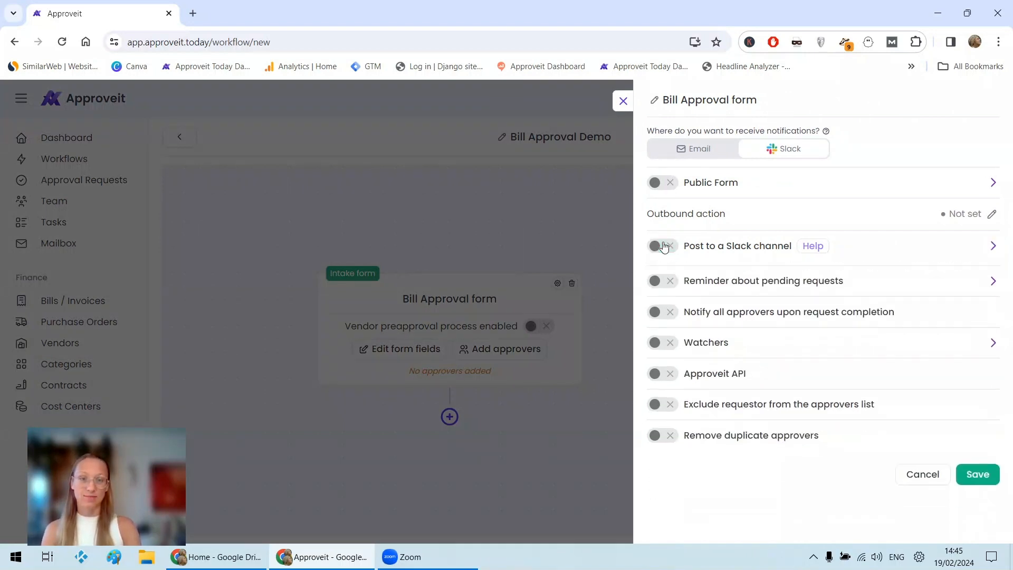
{"action": "left_click", "coordinate": [622, 102]}
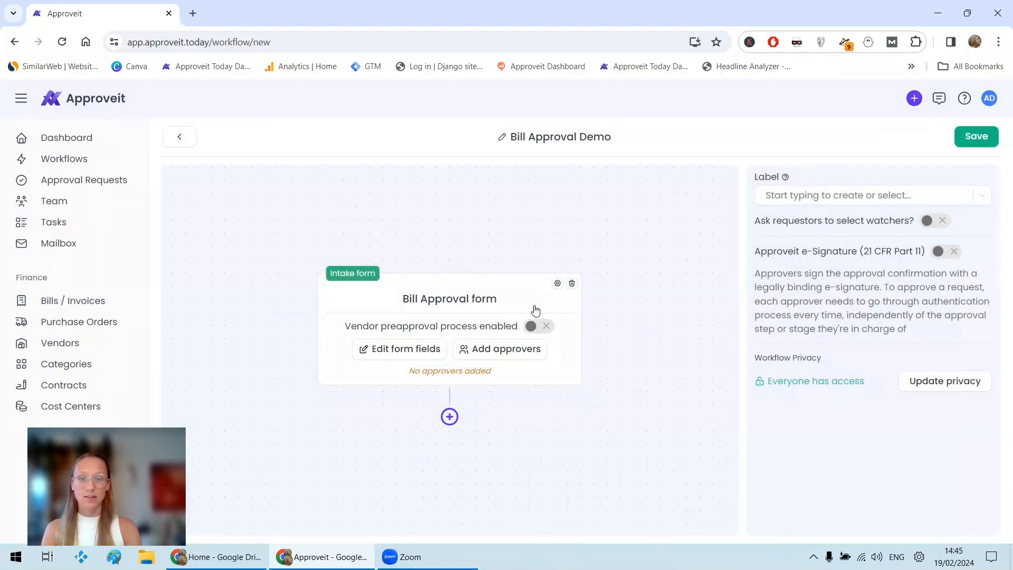
Look through the Bill Approval form's description and fields, from the bill number to the vendor location, and return to the workflow.
{"action": "left_click", "coordinate": [423, 357]}
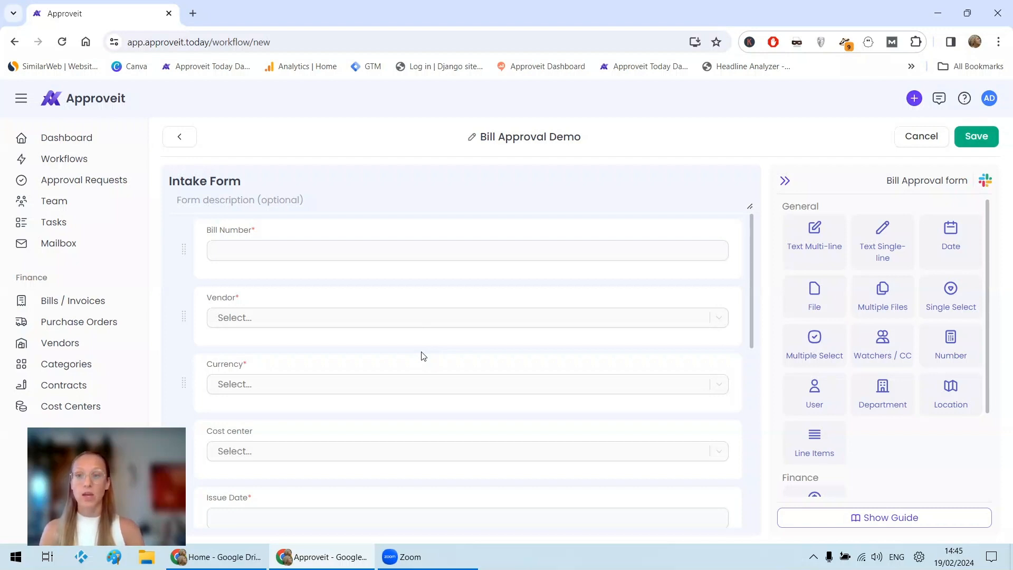
{"action": "left_click_drag", "start_coordinate": [422, 352], "coordinate": [339, 246]}
{"action": "left_click", "coordinate": [430, 200]}
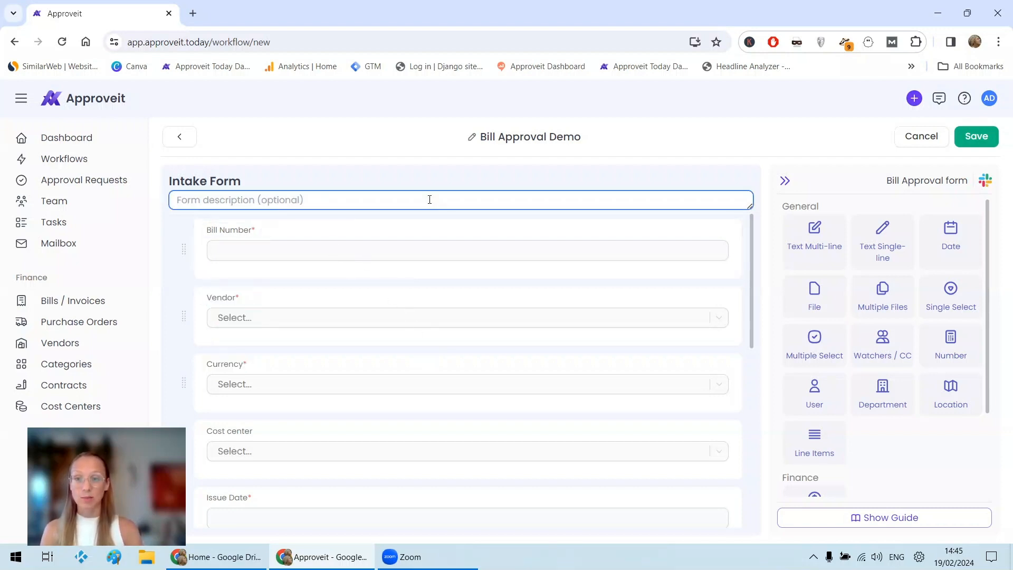
{"action": "left_click", "coordinate": [366, 250]}
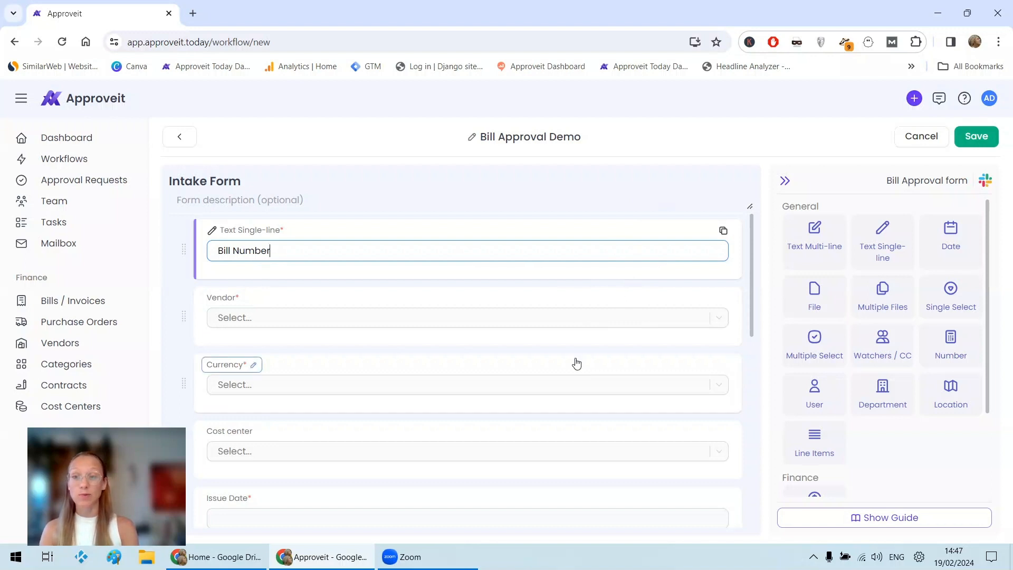
{"action": "scroll", "coordinate": [577, 362], "scroll_direction": "down", "scroll_amount": 15}
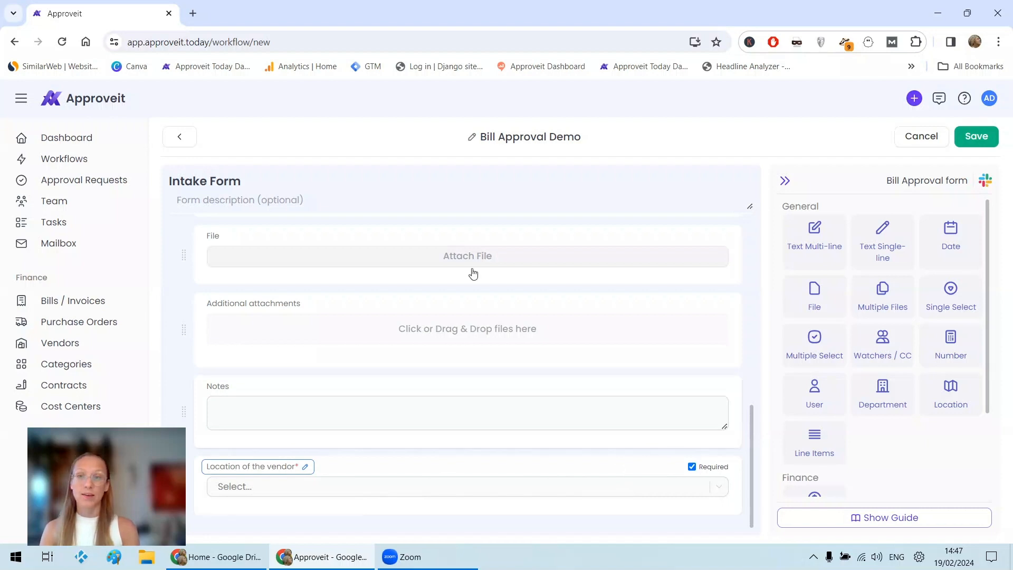
{"action": "left_click", "coordinate": [189, 140]}
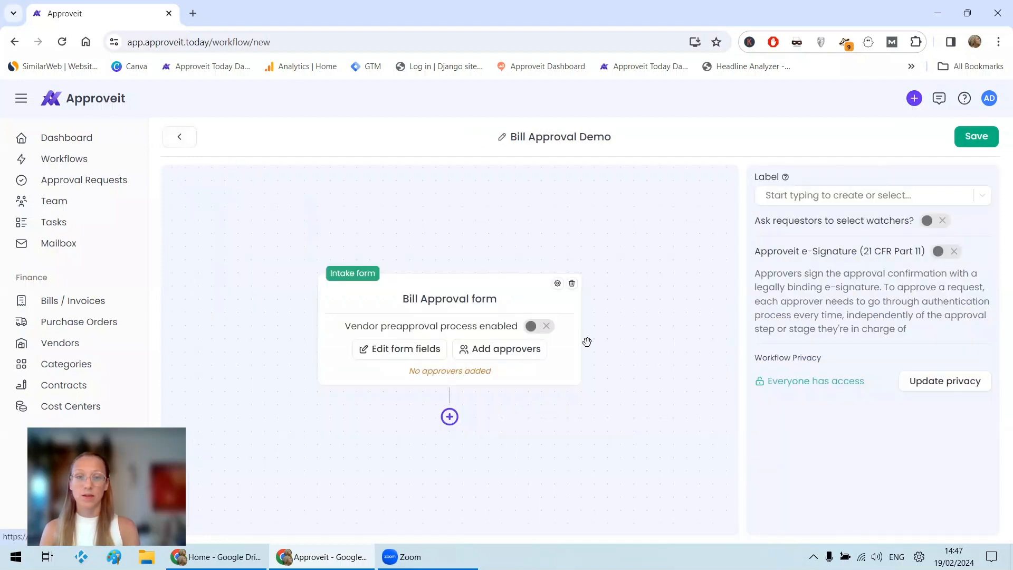
Add an approver from the users list to the Bill Approval form's approval step, with notifications through Slack and Email.
{"action": "left_click", "coordinate": [543, 354]}
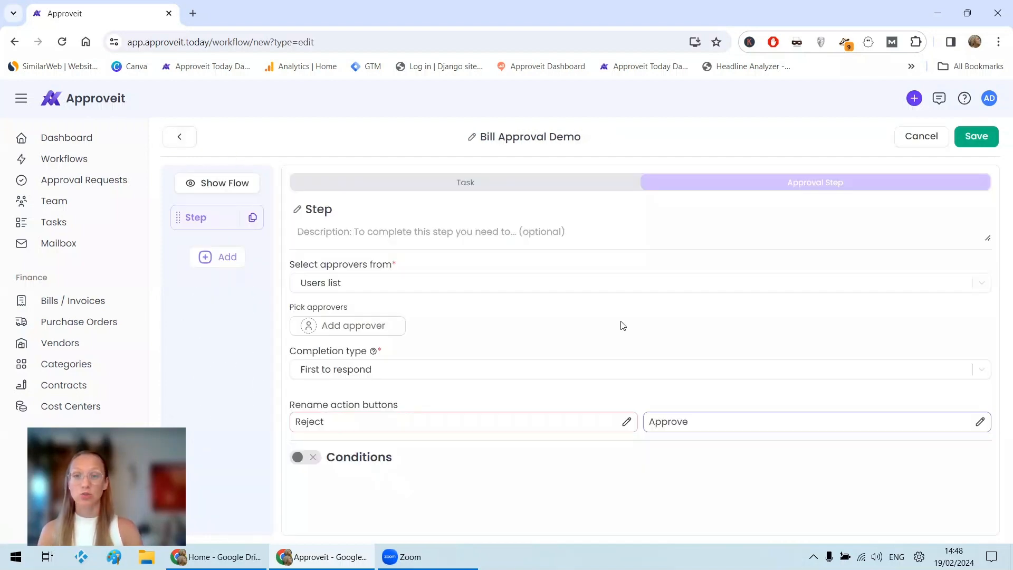
{"action": "left_click", "coordinate": [390, 286]}
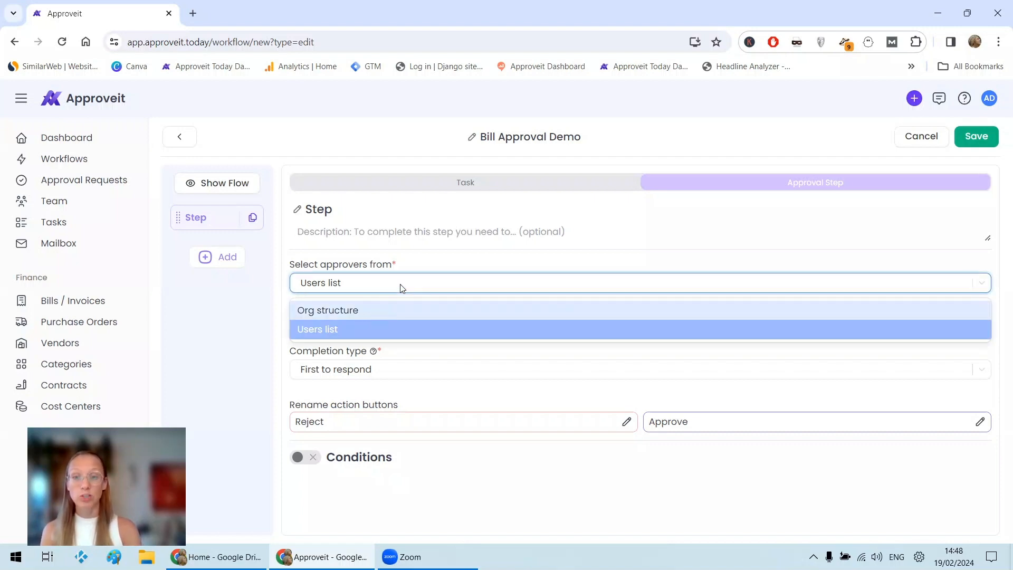
{"action": "left_click", "coordinate": [401, 288]}
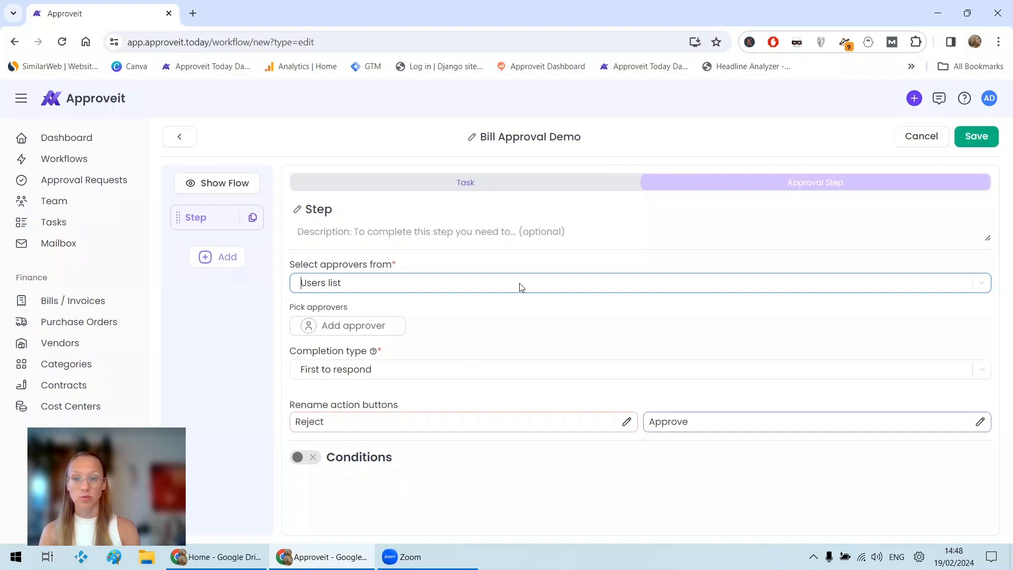
{"action": "left_click", "coordinate": [380, 332]}
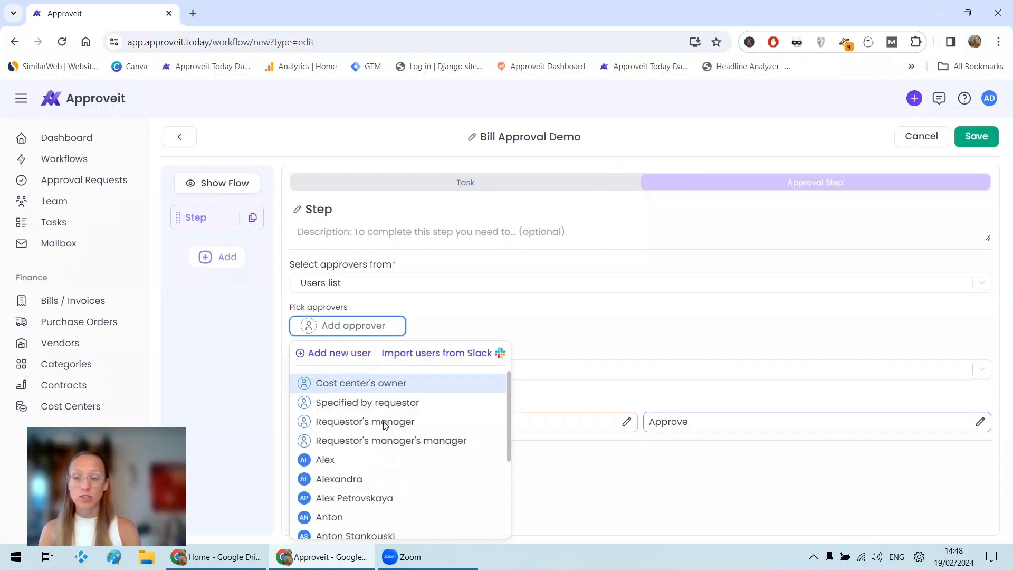
{"action": "scroll", "coordinate": [384, 444], "scroll_direction": "down", "scroll_amount": 2}
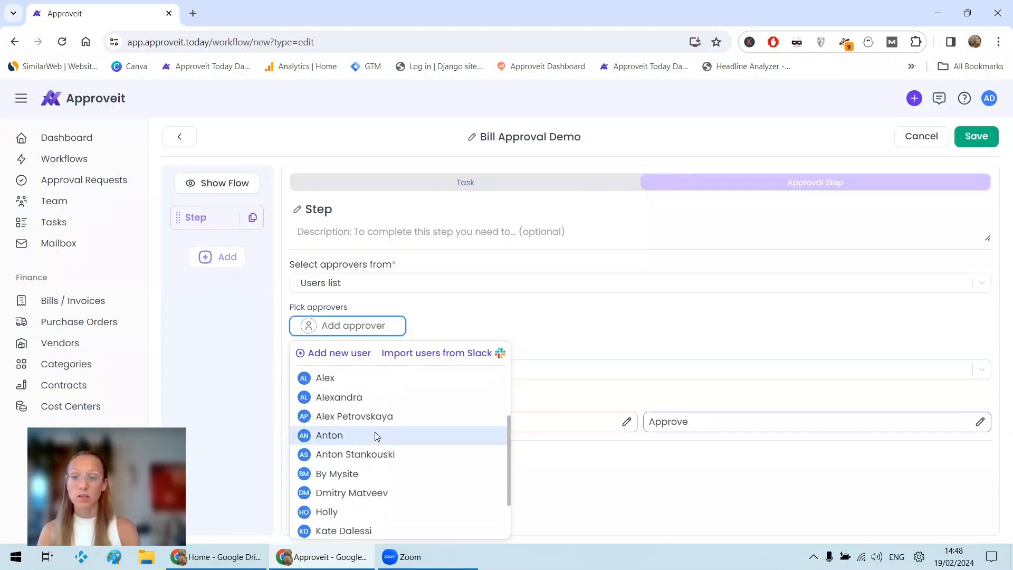
{"action": "scroll", "coordinate": [374, 436], "scroll_direction": "down", "scroll_amount": 1}
{"action": "left_click", "coordinate": [351, 475]}
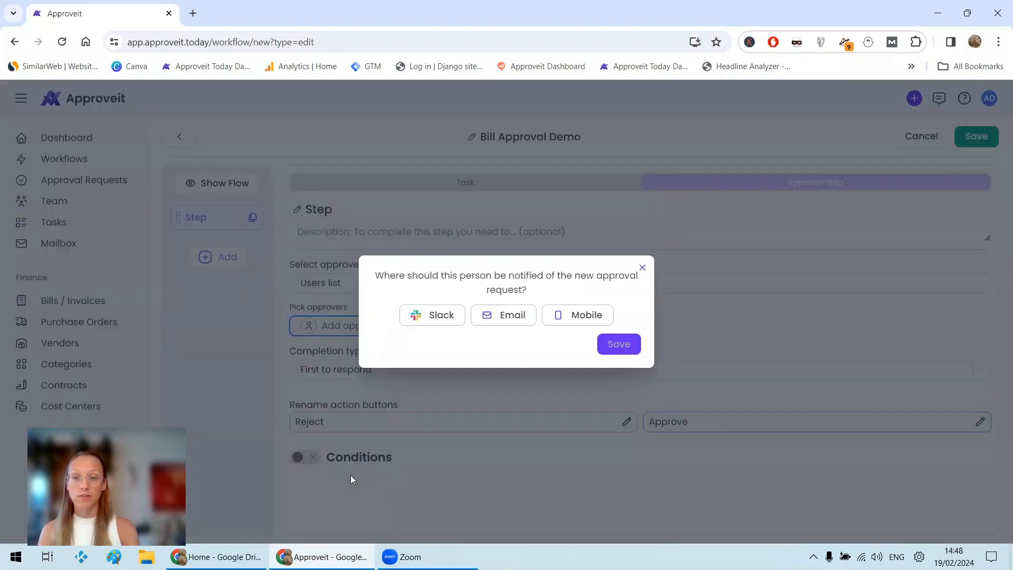
{"action": "left_click", "coordinate": [449, 324]}
{"action": "left_click", "coordinate": [494, 319]}
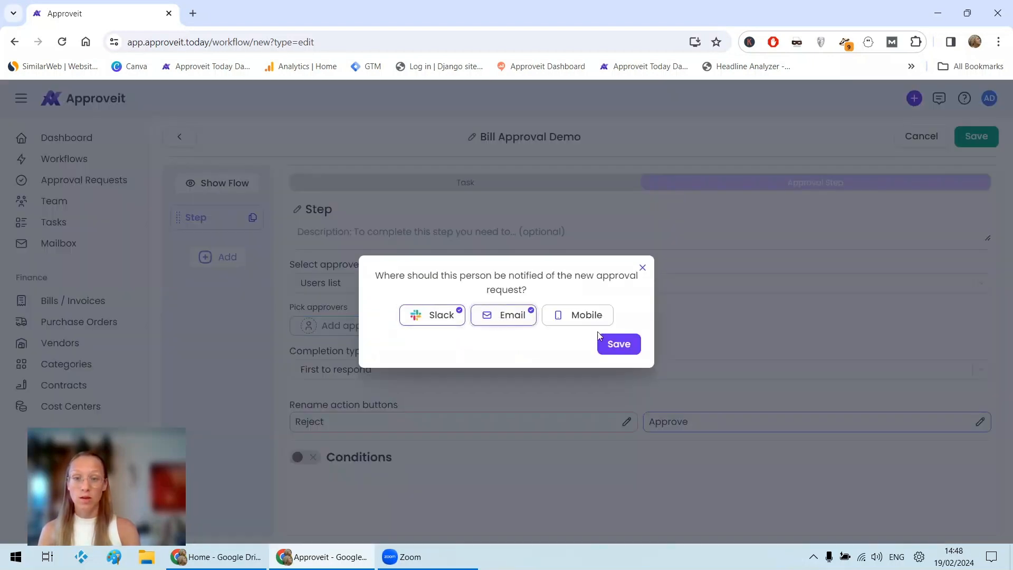
{"action": "left_click", "coordinate": [619, 344]}
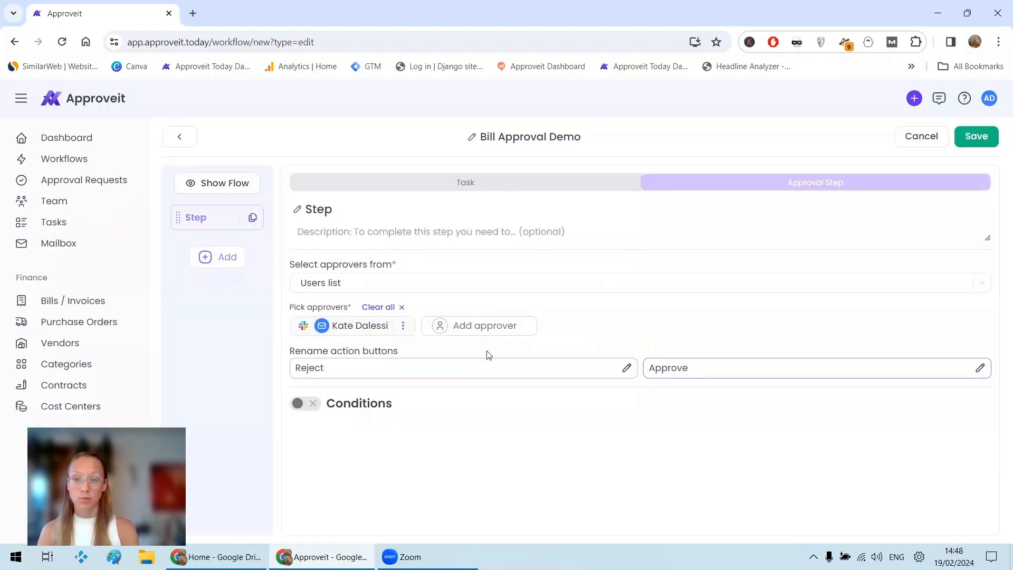
Try a condition that runs the step only if the total amount of Products/services is less than or equal to 100 000, and turn conditions off.
{"action": "left_click", "coordinate": [312, 404]}
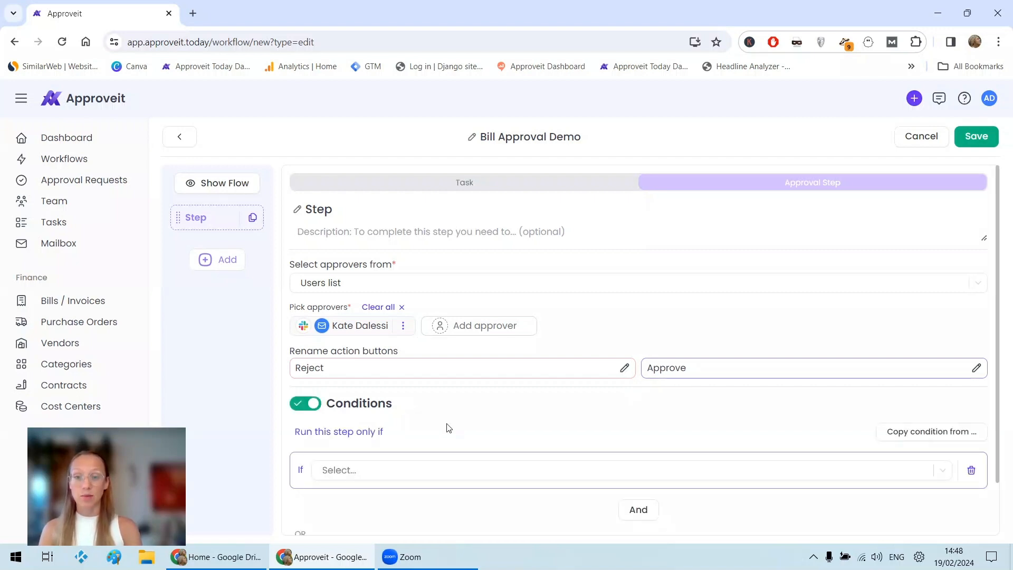
{"action": "scroll", "coordinate": [448, 427], "scroll_direction": "down", "scroll_amount": 1}
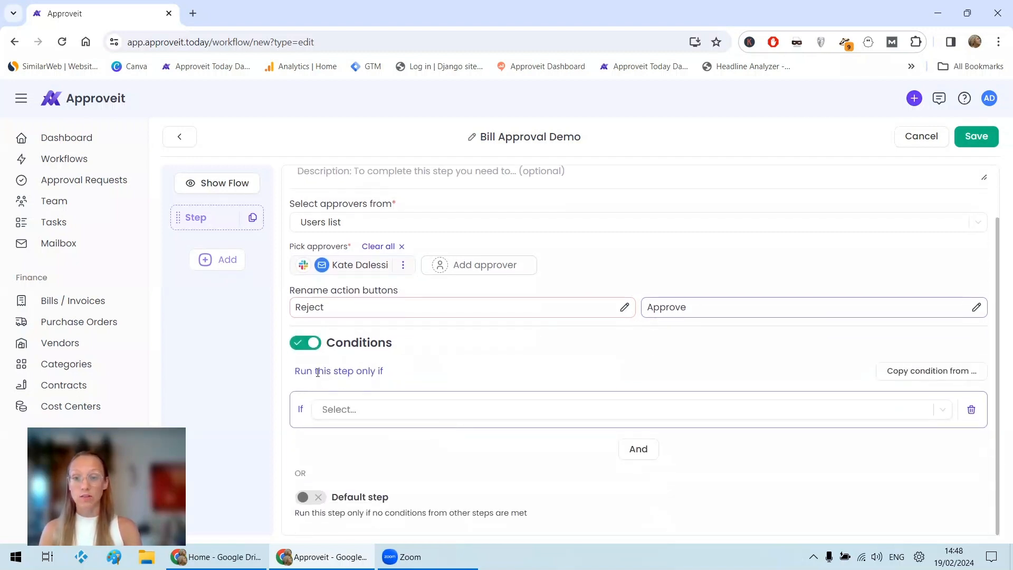
{"action": "left_click", "coordinate": [401, 414]}
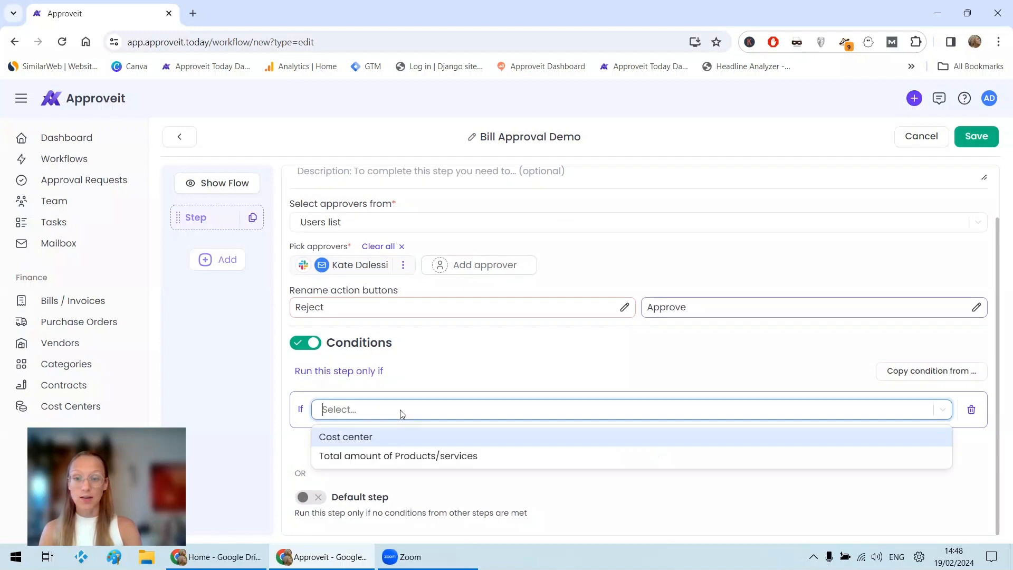
{"action": "left_click", "coordinate": [385, 454]}
{"action": "left_click", "coordinate": [496, 439]}
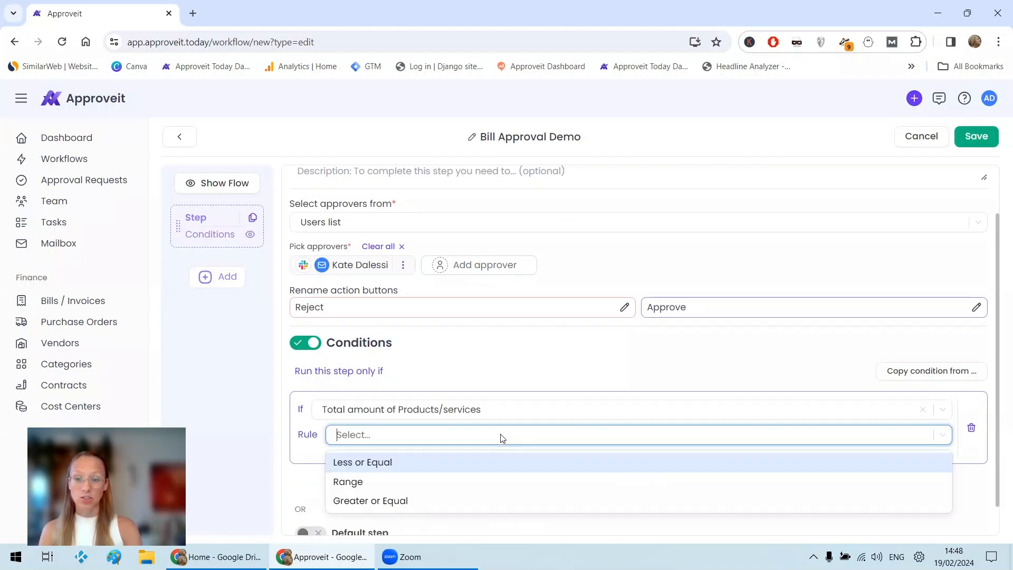
{"action": "left_click", "coordinate": [445, 464]}
{"action": "scroll", "coordinate": [446, 463], "scroll_direction": "down", "scroll_amount": 1}
{"action": "left_click", "coordinate": [644, 398]}
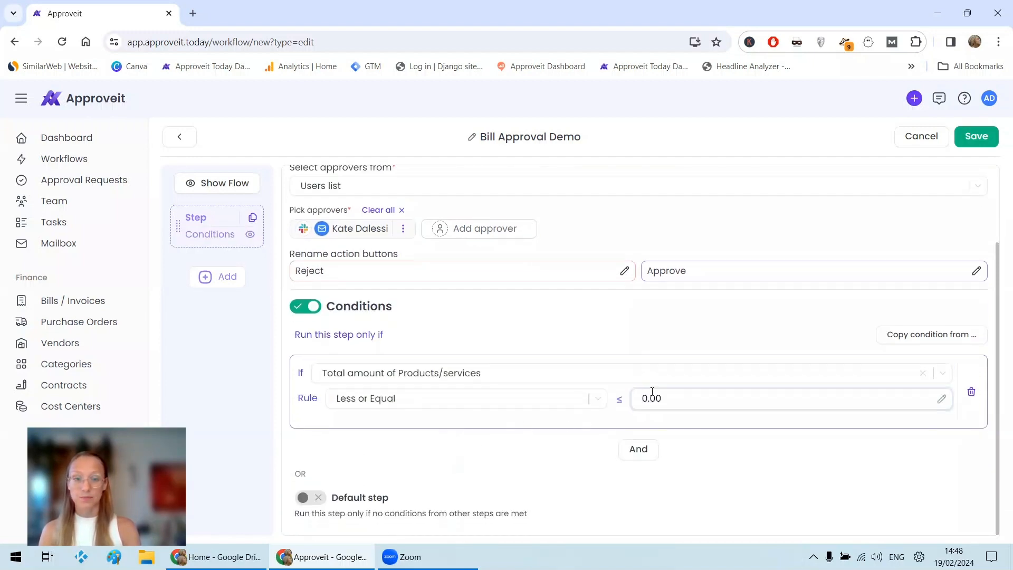
{"action": "type", "text": "10000"}
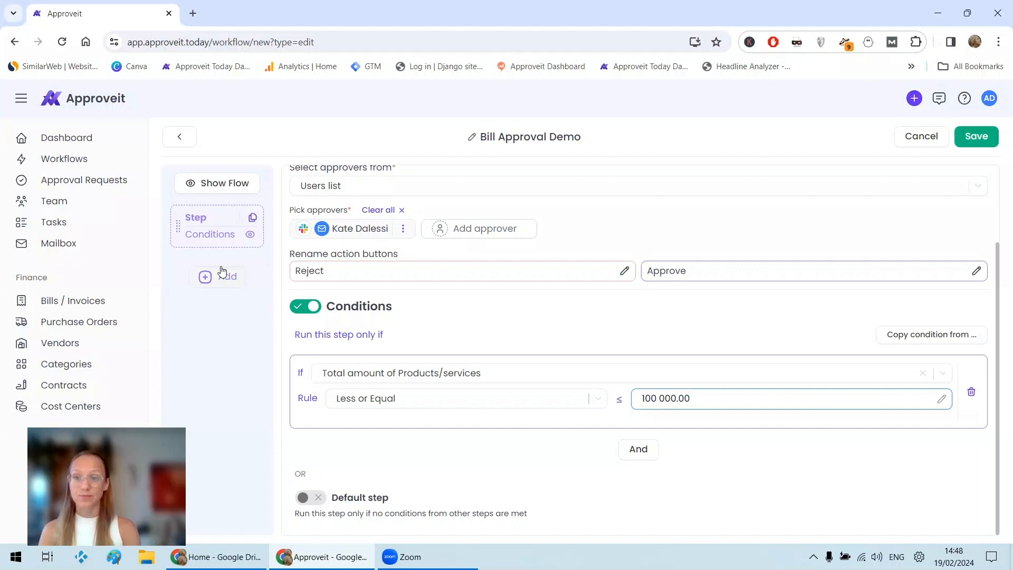
{"action": "left_click", "coordinate": [301, 312]}
{"action": "left_click", "coordinate": [301, 312]}
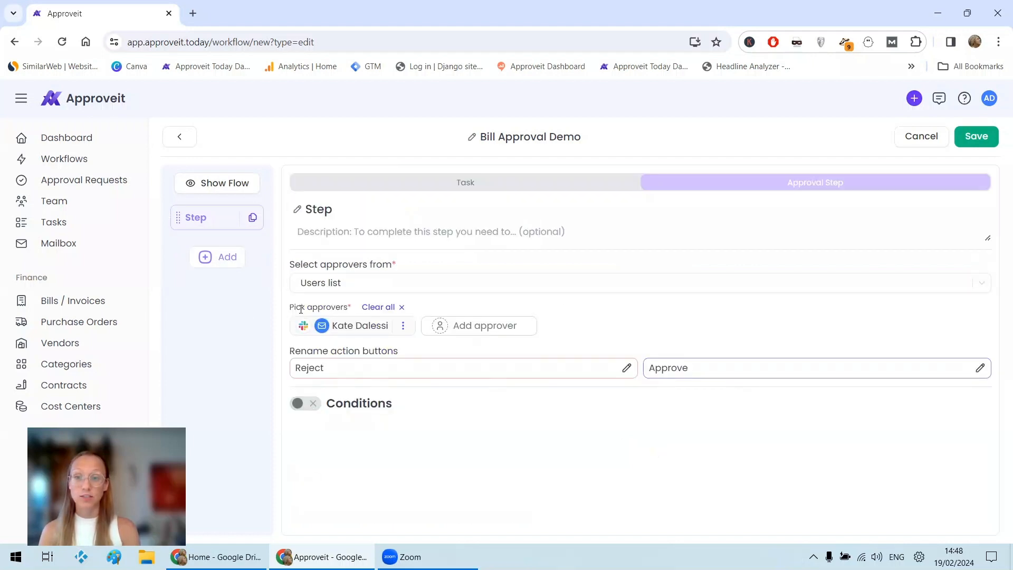
Check the types of additional steps available and save the Bill Approval form's approver setup.
{"action": "left_click", "coordinate": [211, 263]}
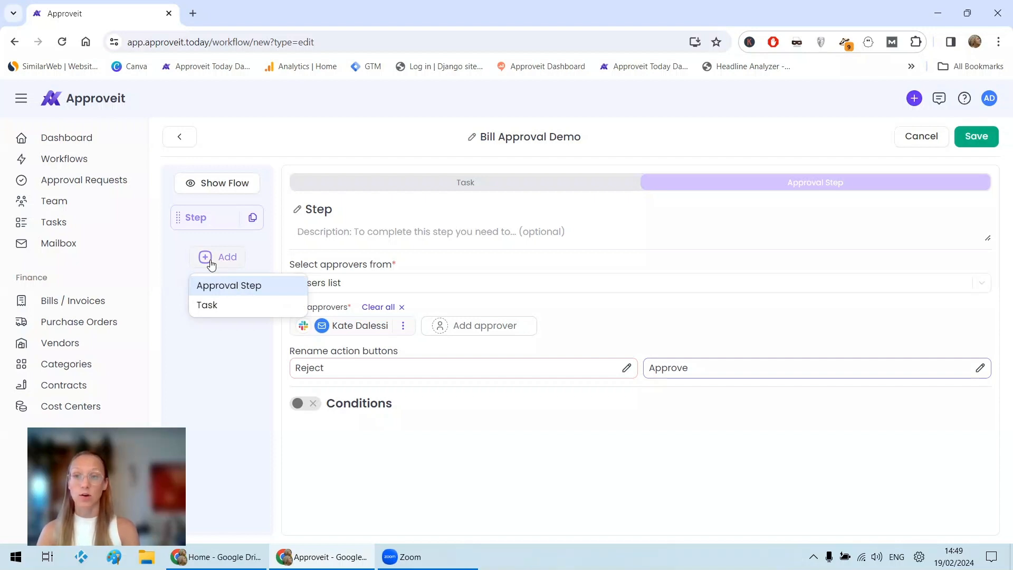
{"action": "left_click", "coordinate": [809, 226]}
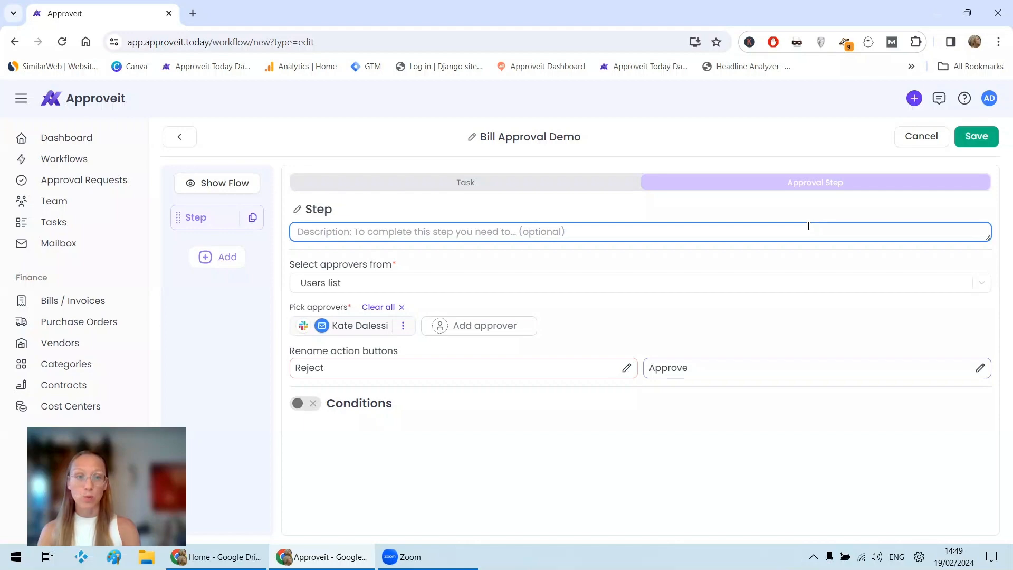
{"action": "left_click", "coordinate": [976, 136]}
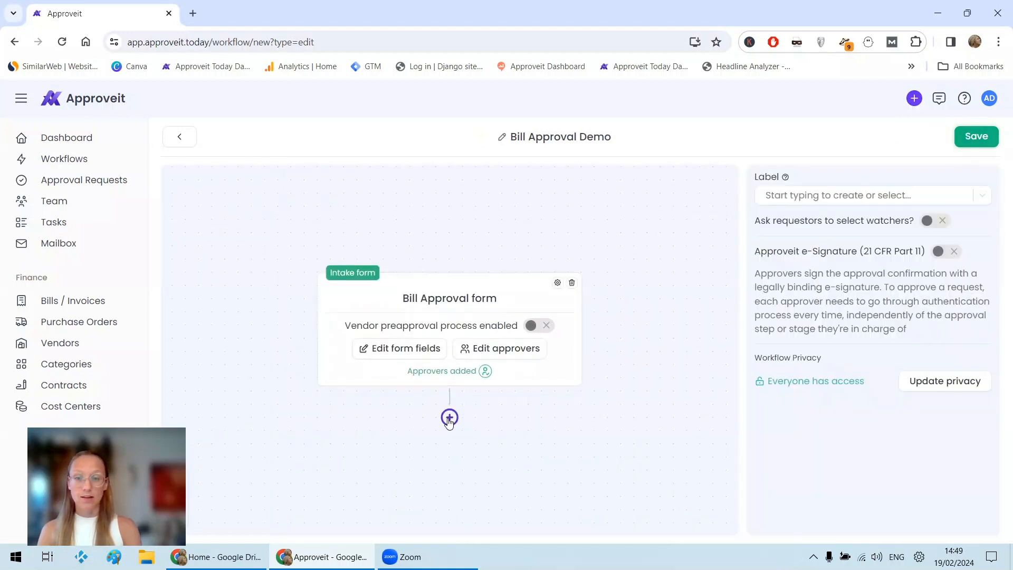
Add a second intake form, built from scratch, after the Bill Approval form in the workflow.
{"action": "left_click", "coordinate": [449, 418]}
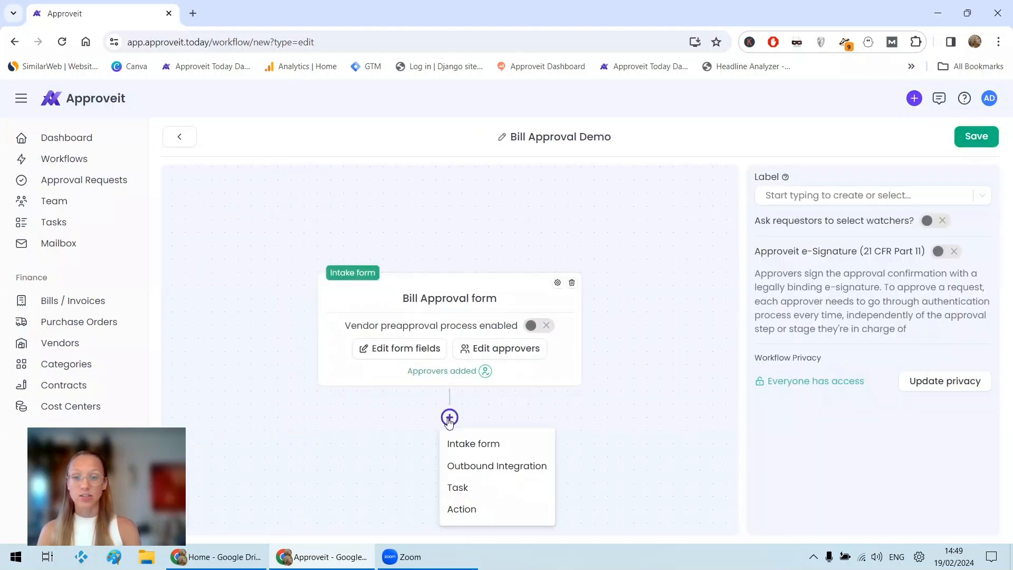
{"action": "left_click", "coordinate": [478, 444]}
{"action": "scroll", "coordinate": [382, 368], "scroll_direction": "down", "scroll_amount": 3}
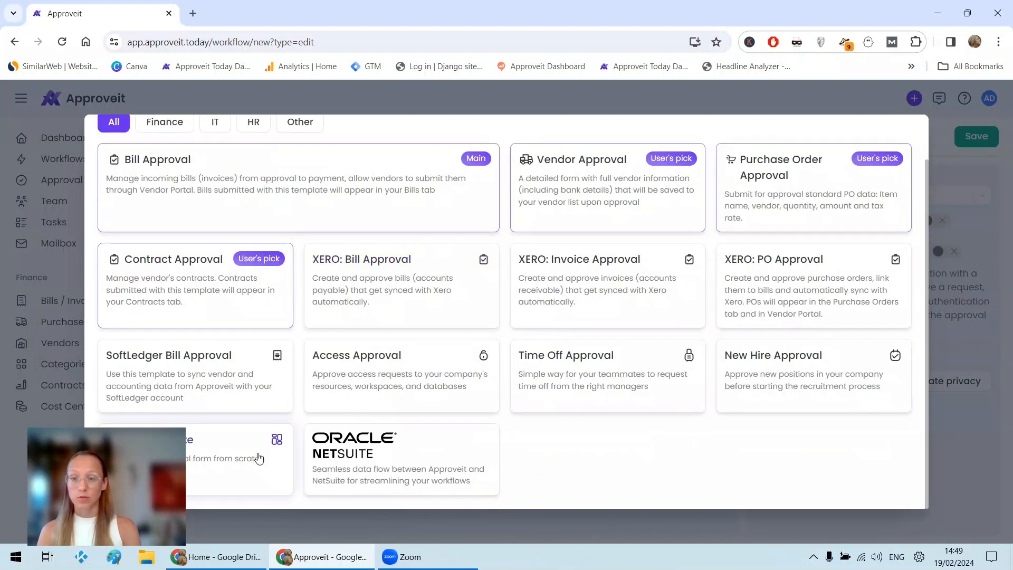
{"action": "left_click", "coordinate": [258, 455]}
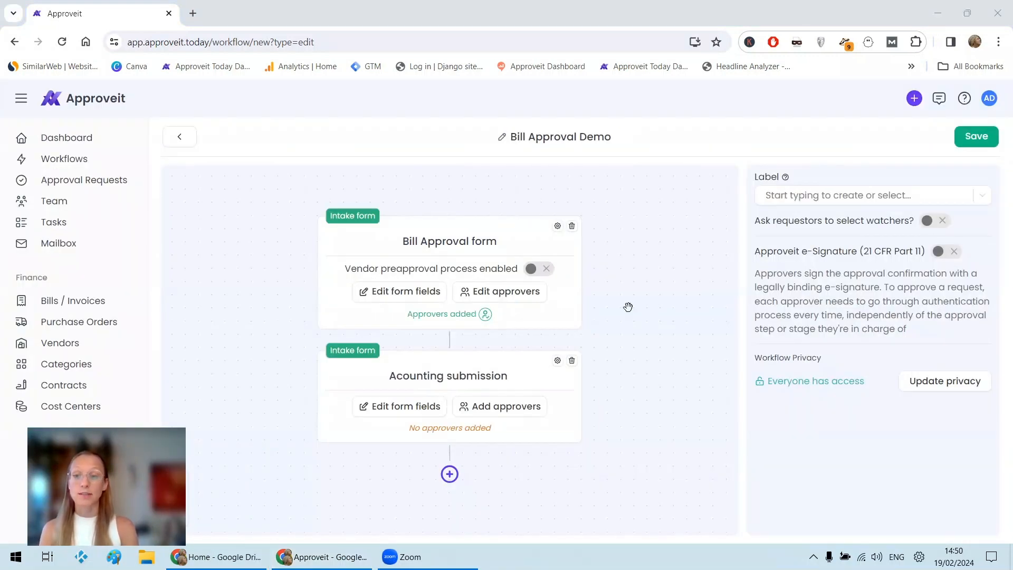
Set up data collection for the Acounting submission form, transferring the Bill Approval form's Notes to its Text field.
{"action": "left_click", "coordinate": [558, 362]}
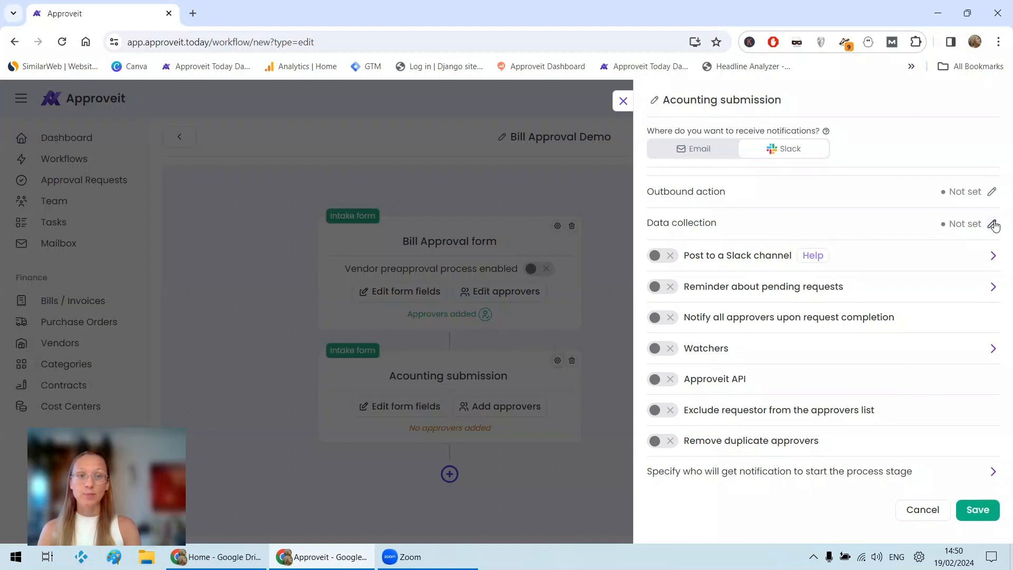
{"action": "left_click", "coordinate": [993, 224]}
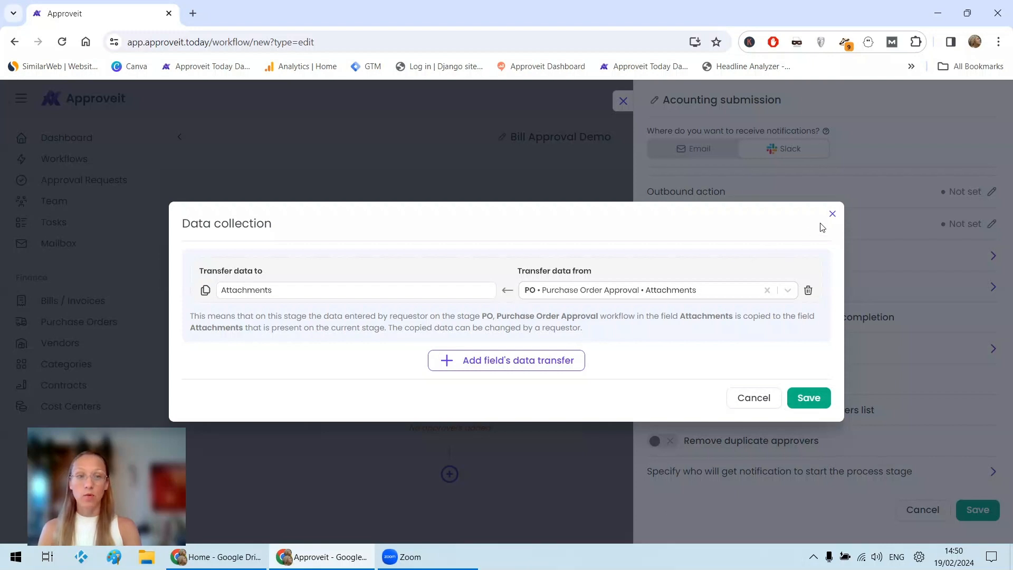
{"action": "left_click", "coordinate": [541, 362]}
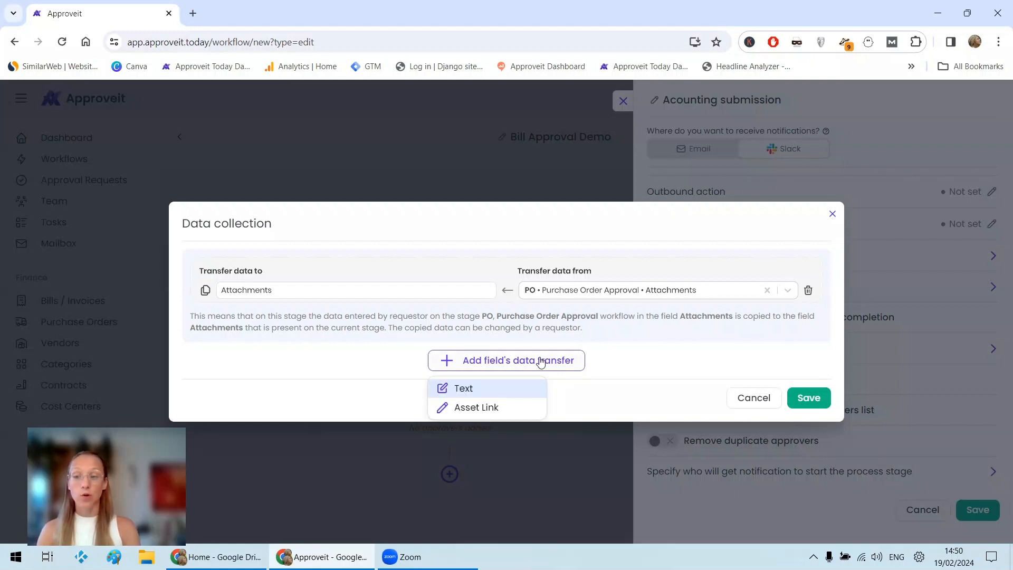
{"action": "left_click", "coordinate": [496, 387]}
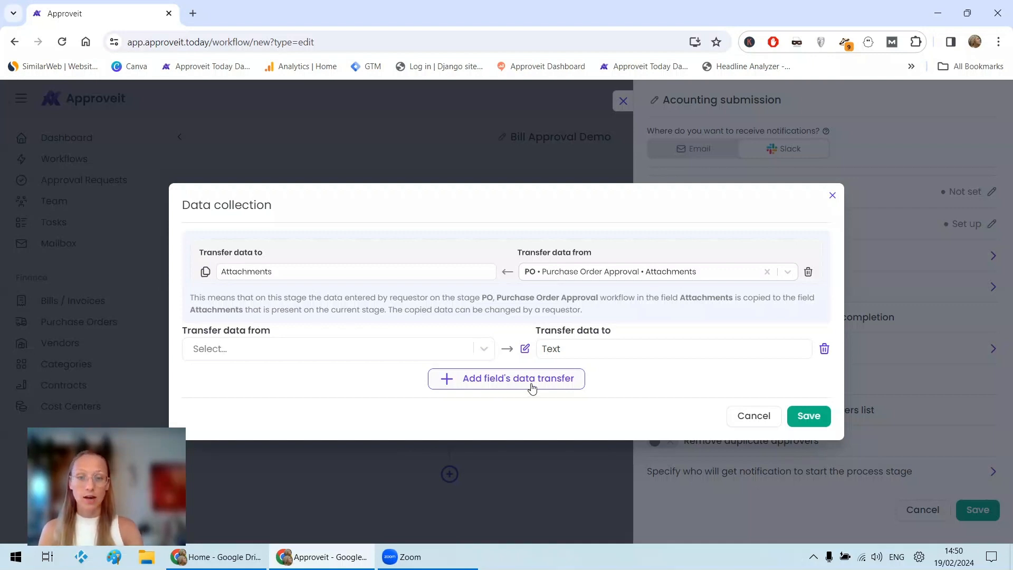
{"action": "left_click", "coordinate": [242, 357]}
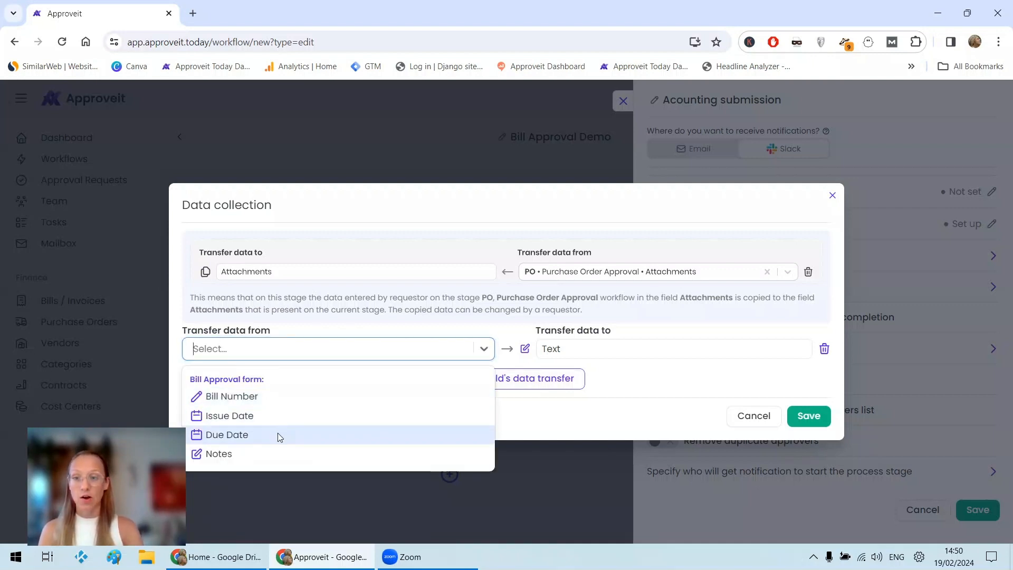
{"action": "left_click", "coordinate": [280, 455]}
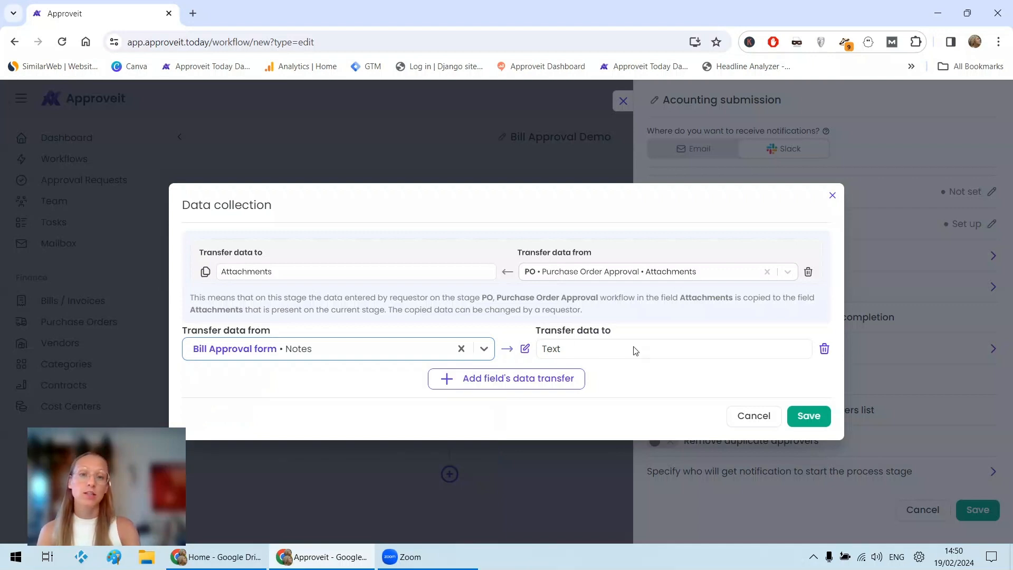
{"action": "left_click", "coordinate": [817, 415]}
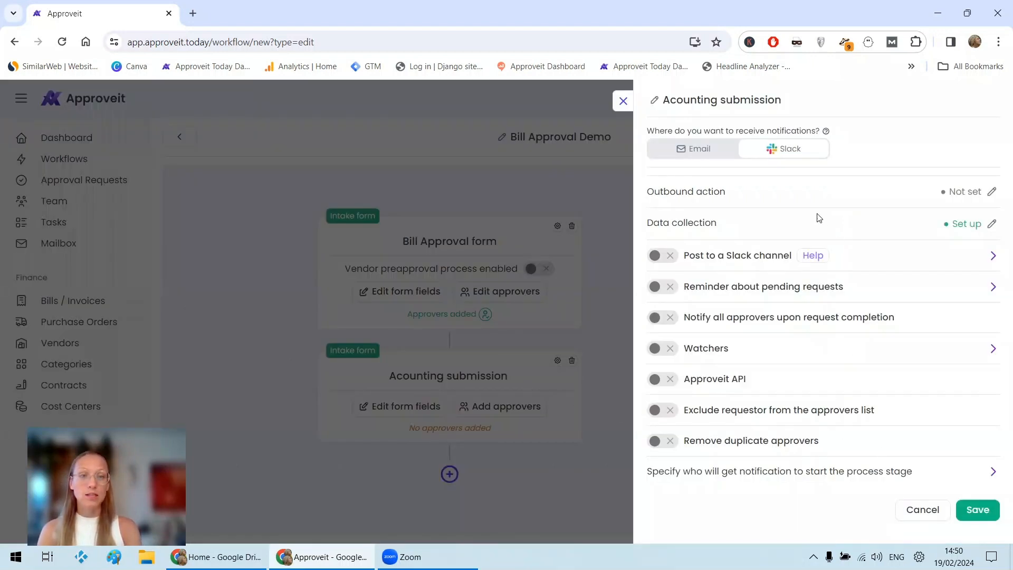
Set the Submitter of the intake form to be notified to start the Acounting submission stage, and save the form's settings.
{"action": "left_click", "coordinate": [969, 477]}
{"action": "scroll", "coordinate": [854, 470], "scroll_direction": "down", "scroll_amount": 1}
{"action": "left_click", "coordinate": [800, 455]}
{"action": "scroll", "coordinate": [760, 287], "scroll_direction": "down", "scroll_amount": 1}
{"action": "scroll", "coordinate": [749, 306], "scroll_direction": "up", "scroll_amount": 1}
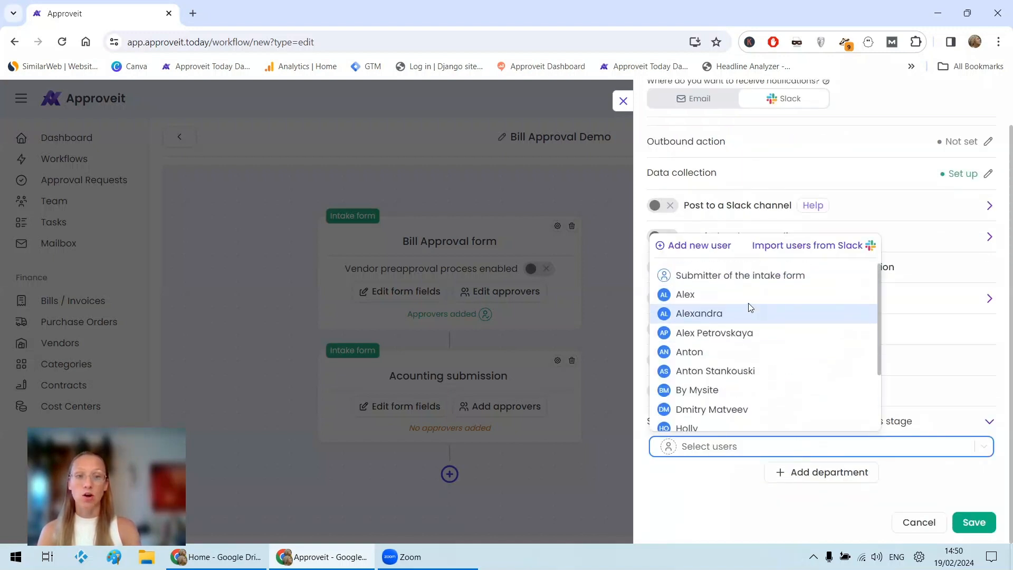
{"action": "left_click", "coordinate": [756, 276]}
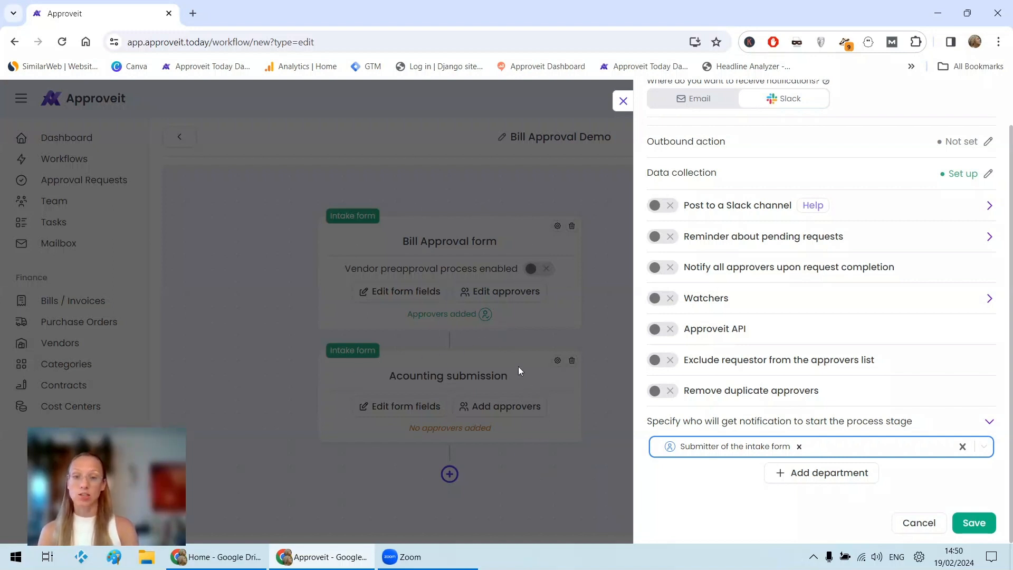
{"action": "left_click", "coordinate": [976, 523]}
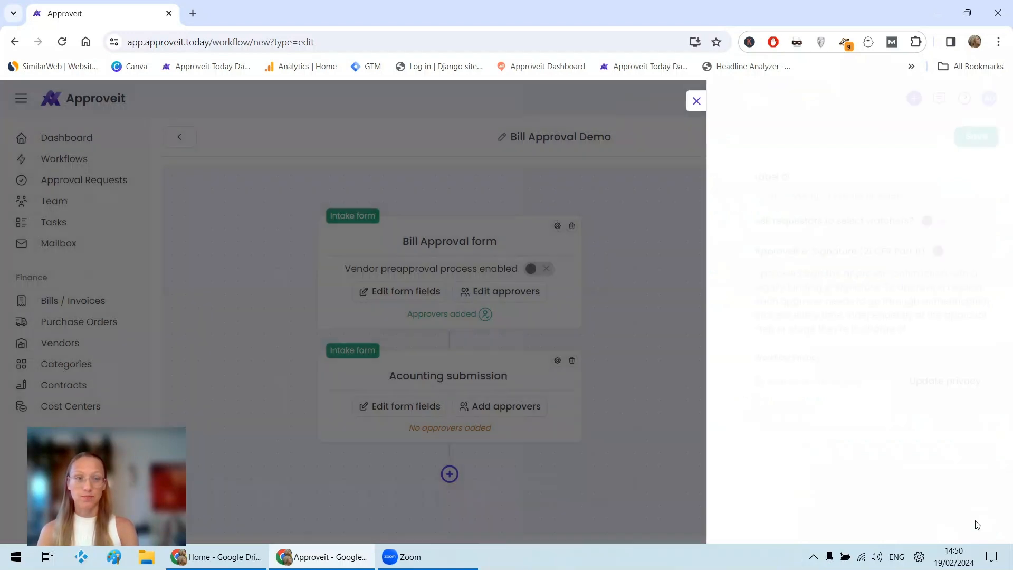
Add an approver from the users list to the Acounting submission form with Slack notifications, and save the approver setup.
{"action": "left_click", "coordinate": [505, 407]}
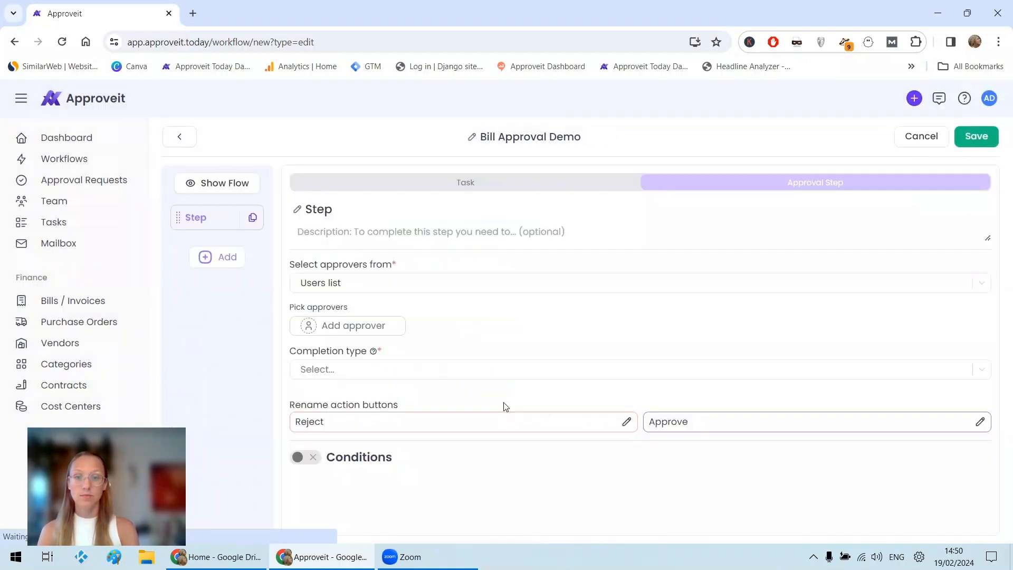
{"action": "left_click", "coordinate": [357, 328]}
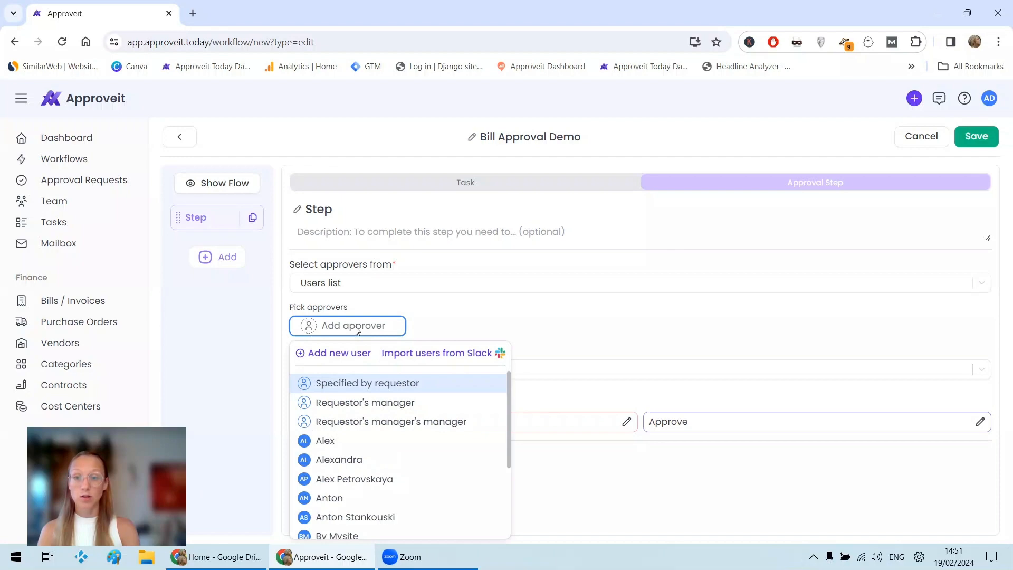
{"action": "scroll", "coordinate": [380, 475], "scroll_direction": "down", "scroll_amount": 3}
{"action": "left_click", "coordinate": [351, 471]}
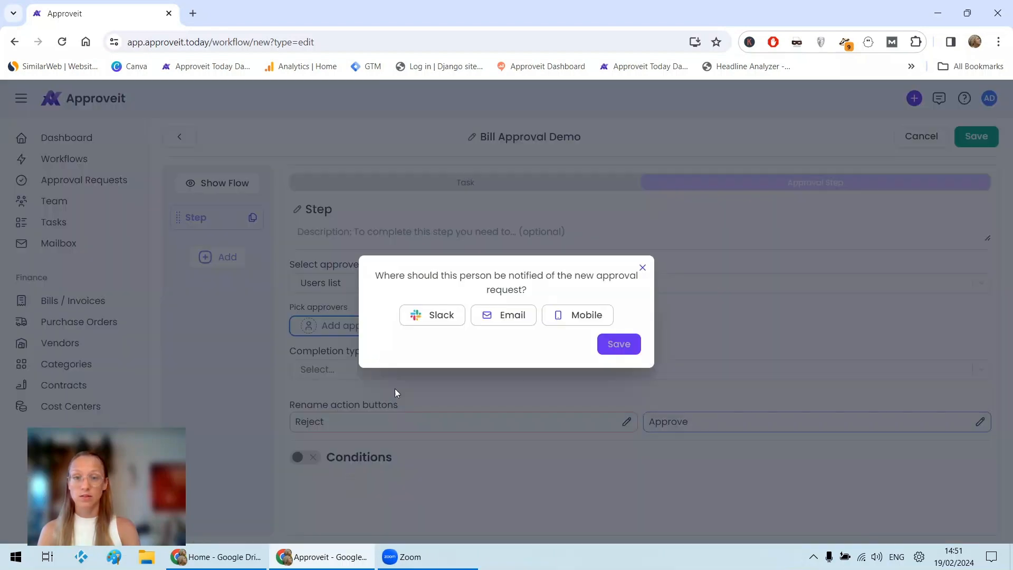
{"action": "left_click", "coordinate": [423, 315]}
{"action": "left_click", "coordinate": [615, 344]}
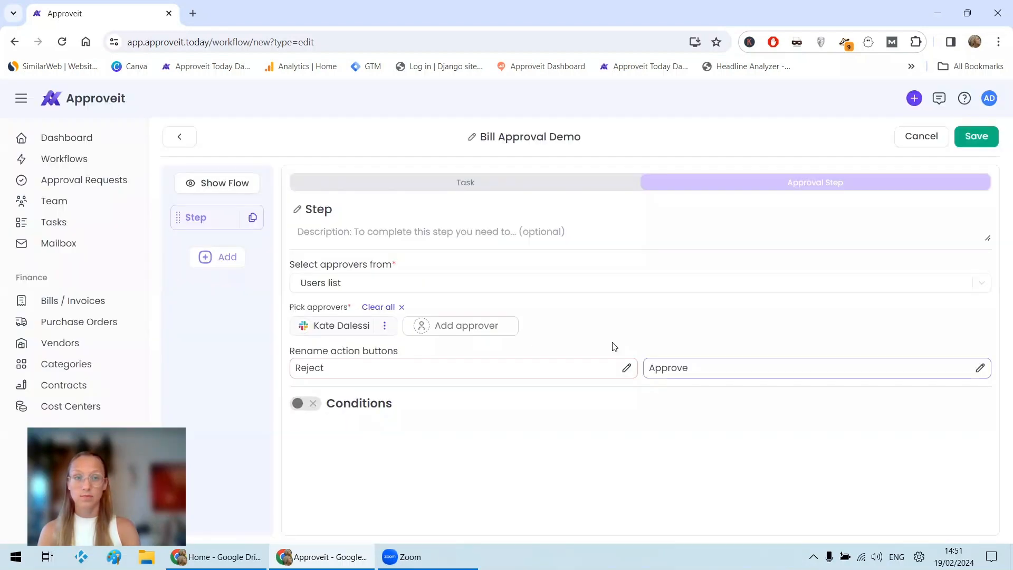
{"action": "left_click", "coordinate": [977, 135]}
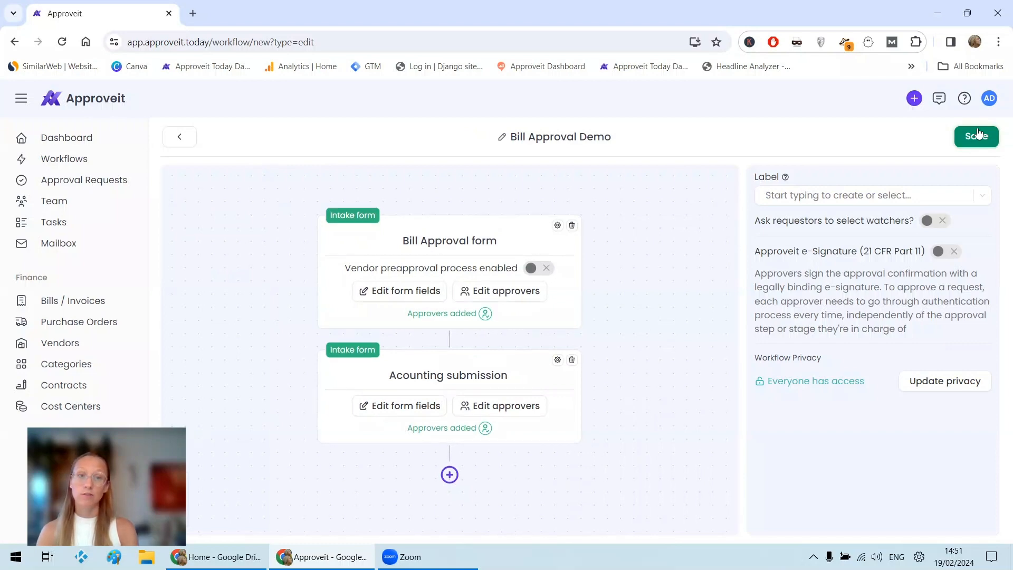
Save the Bill Approval Demo workflow and open the live chat for support.
{"action": "left_click", "coordinate": [977, 135]}
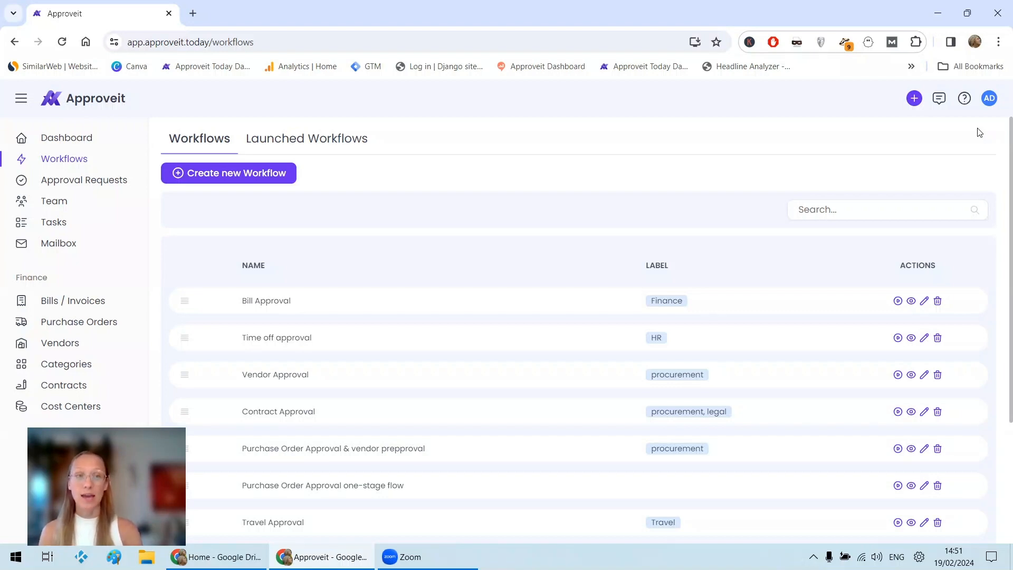
{"action": "left_click", "coordinate": [937, 103]}
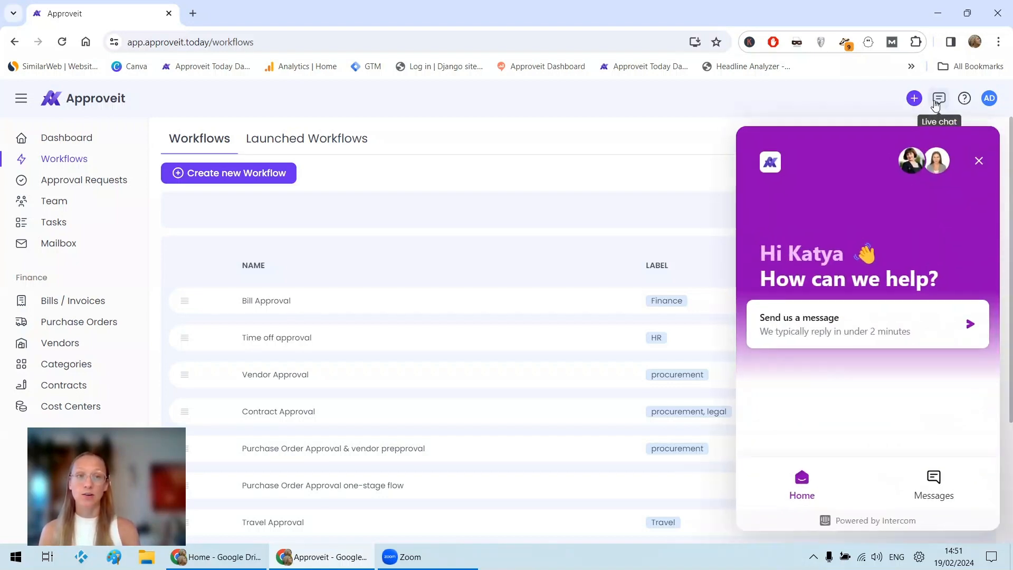